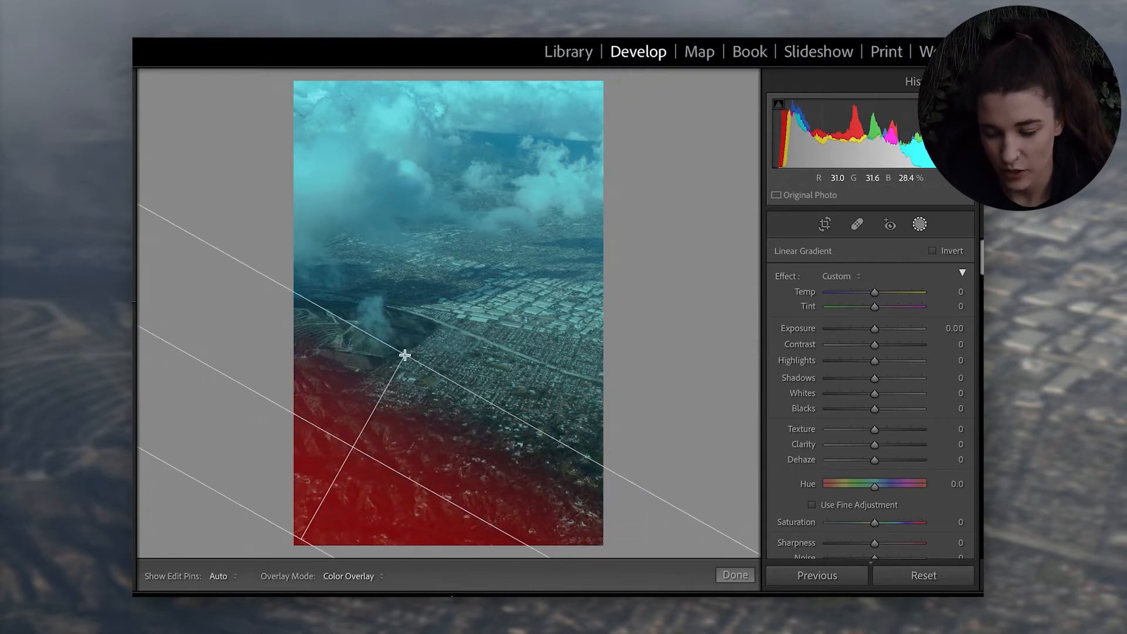
Adjust the foreground linear gradient mask to Exposure 0.34, Contrast 14, Texture 36, Clarity 45 and Tint -4, and close masking
drag(875, 329, 879, 332)
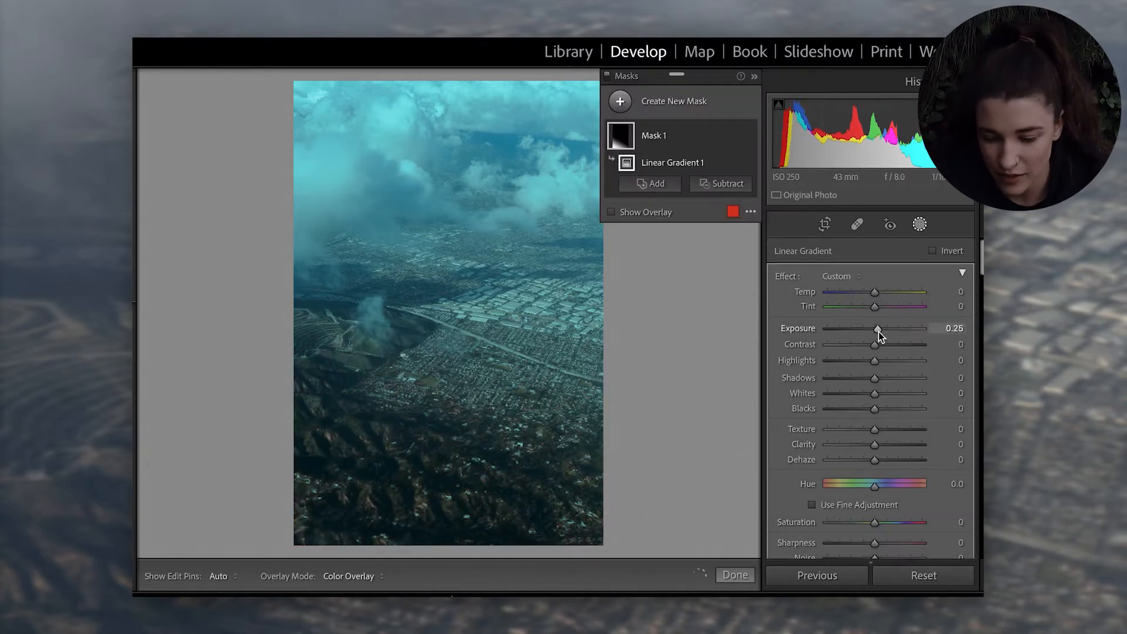
drag(883, 428, 919, 435)
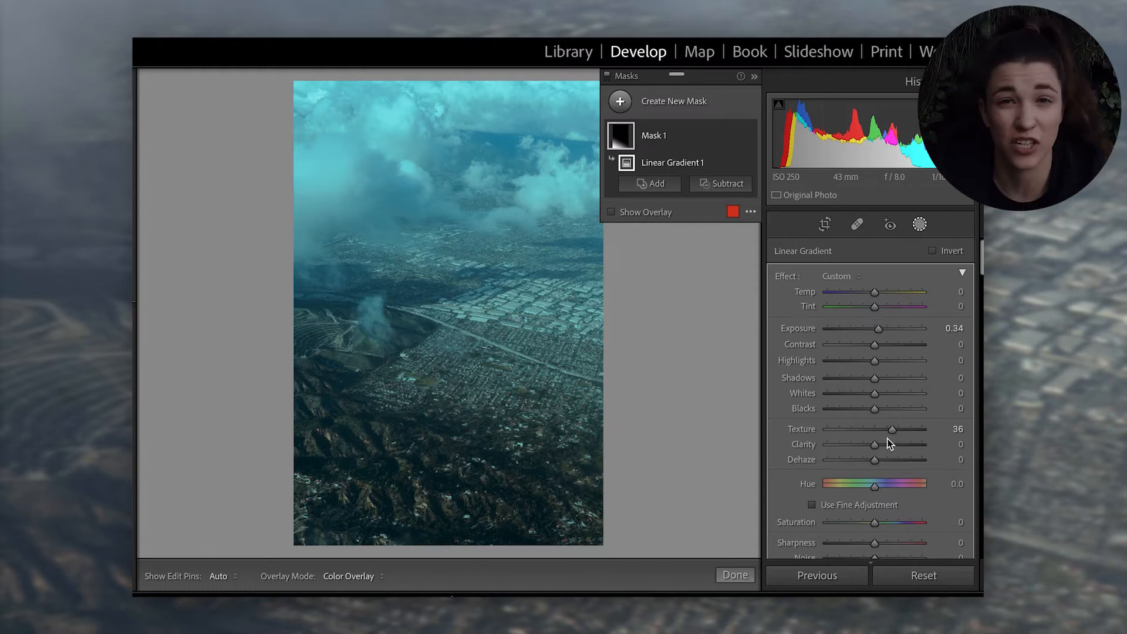
mouse_move(888, 444)
mouse_down()
mouse_move(911, 449)
mouse_move(895, 451)
mouse_up()
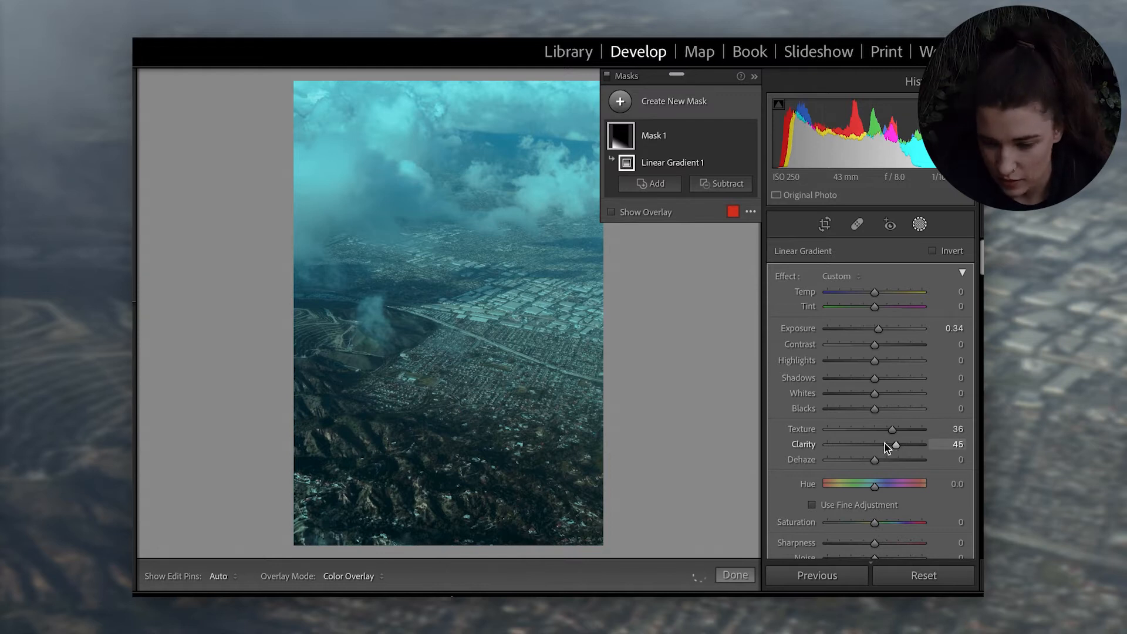
drag(880, 328, 881, 350)
drag(875, 308, 873, 309)
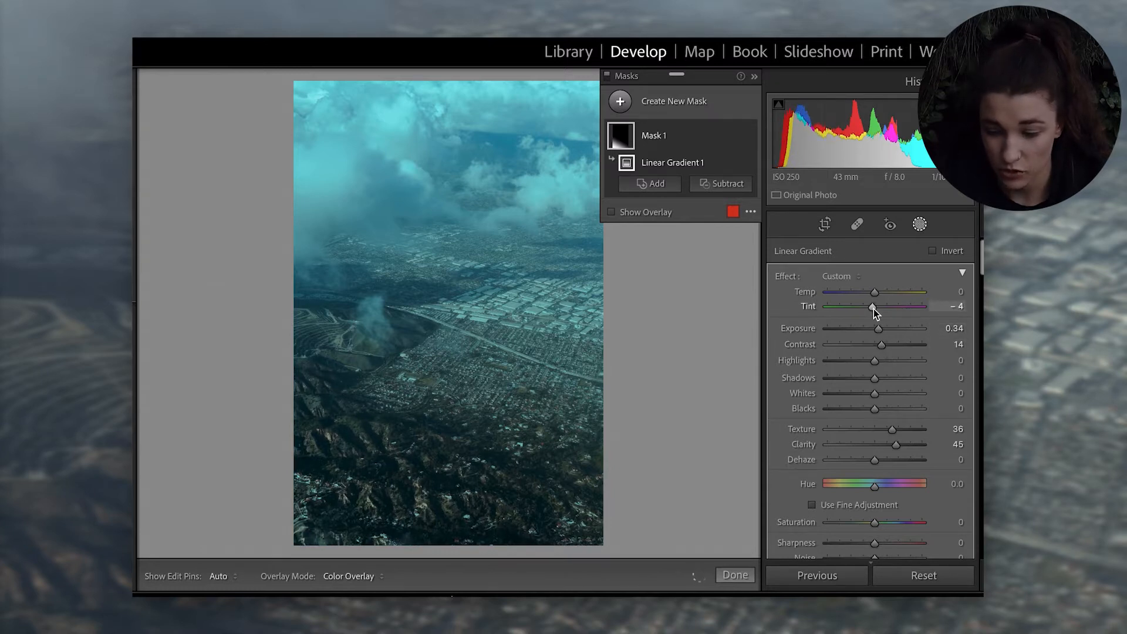
key(Escape)
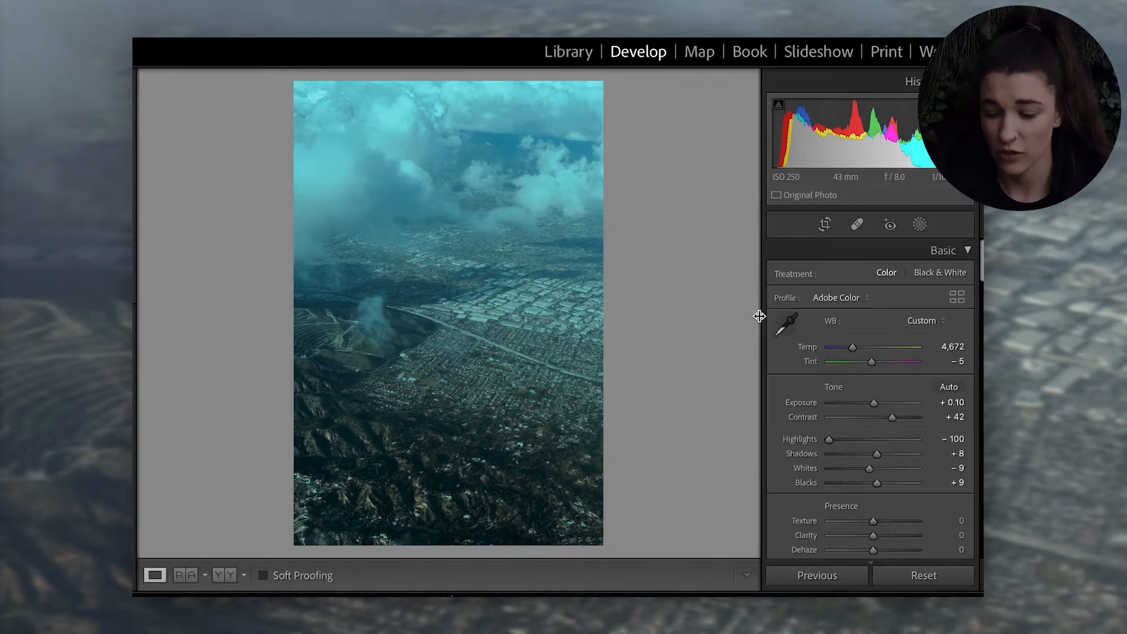
Create a new mask that automatically selects the sky
click(919, 224)
click(691, 106)
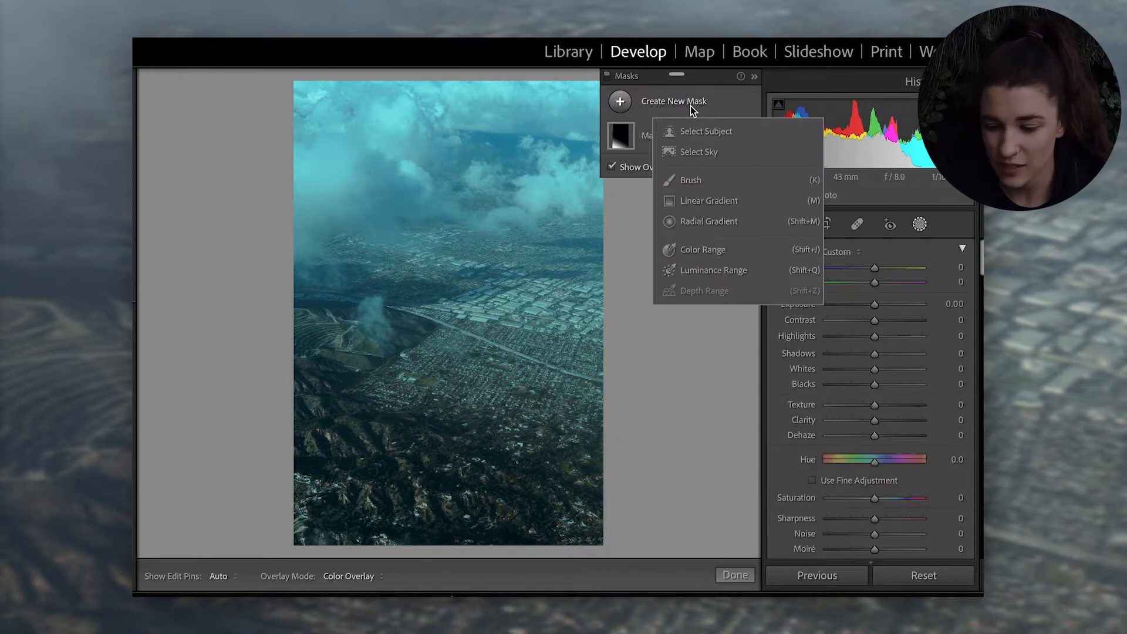
click(698, 152)
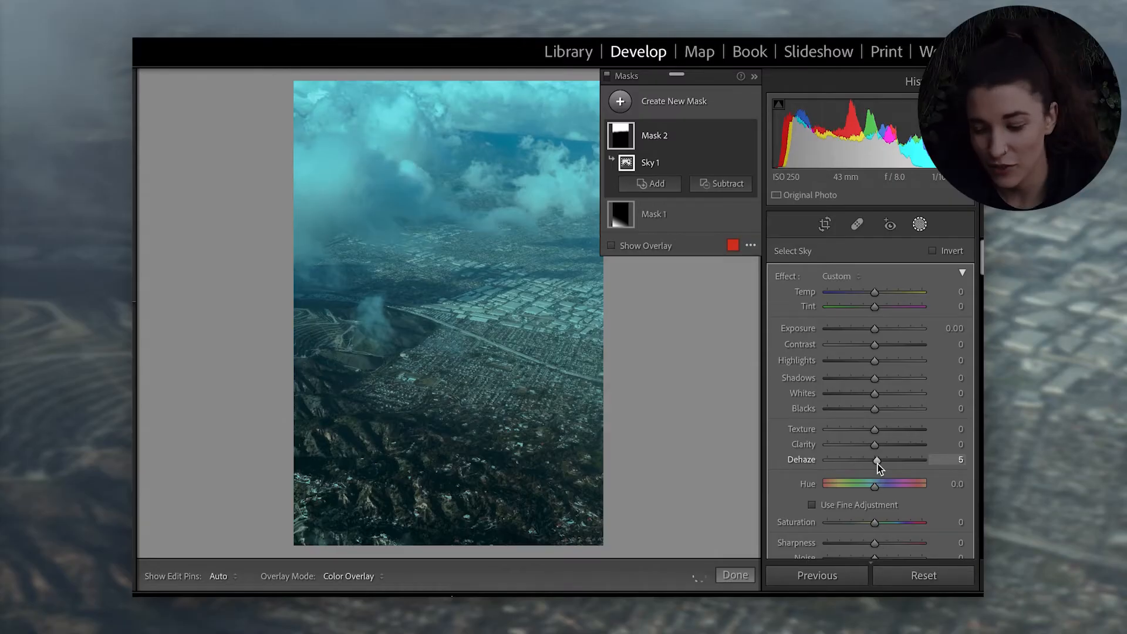
Set the sky mask to Dehaze 8, Contrast 17, Temp -6, Whites 24 and Texture 16, and close masking
drag(879, 464, 879, 464)
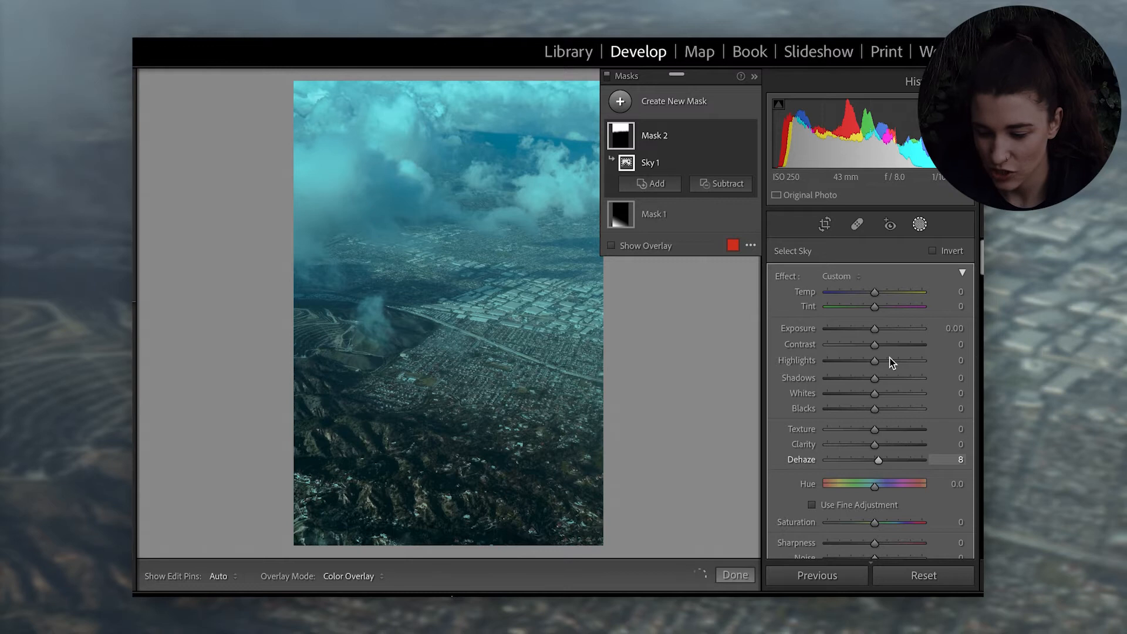
drag(886, 347, 882, 347)
drag(875, 294, 872, 294)
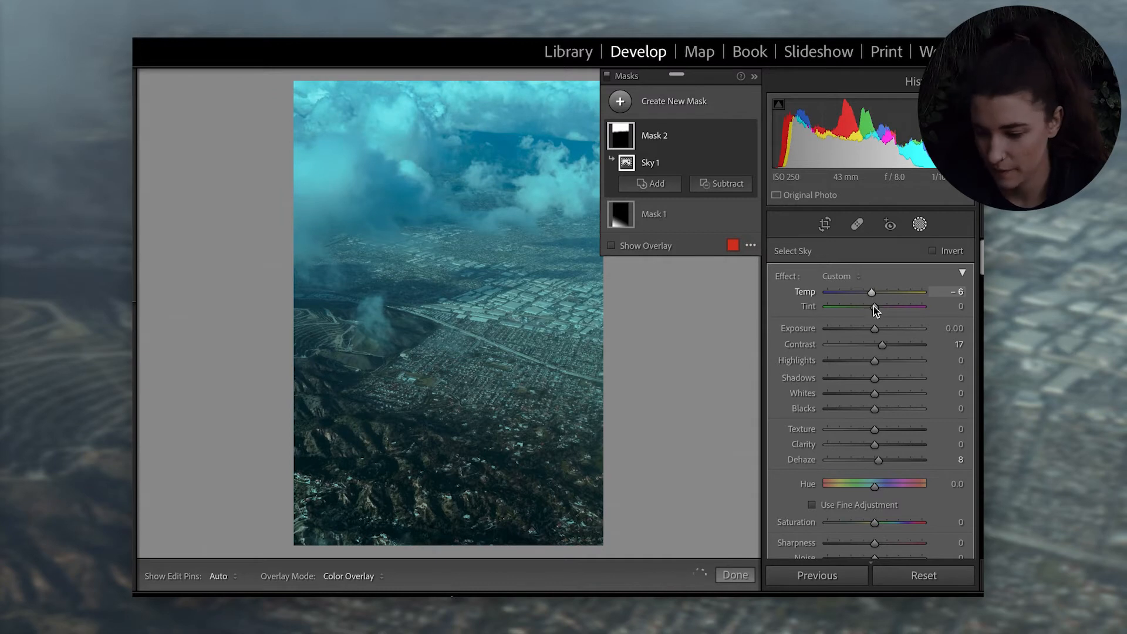
drag(884, 397, 890, 397)
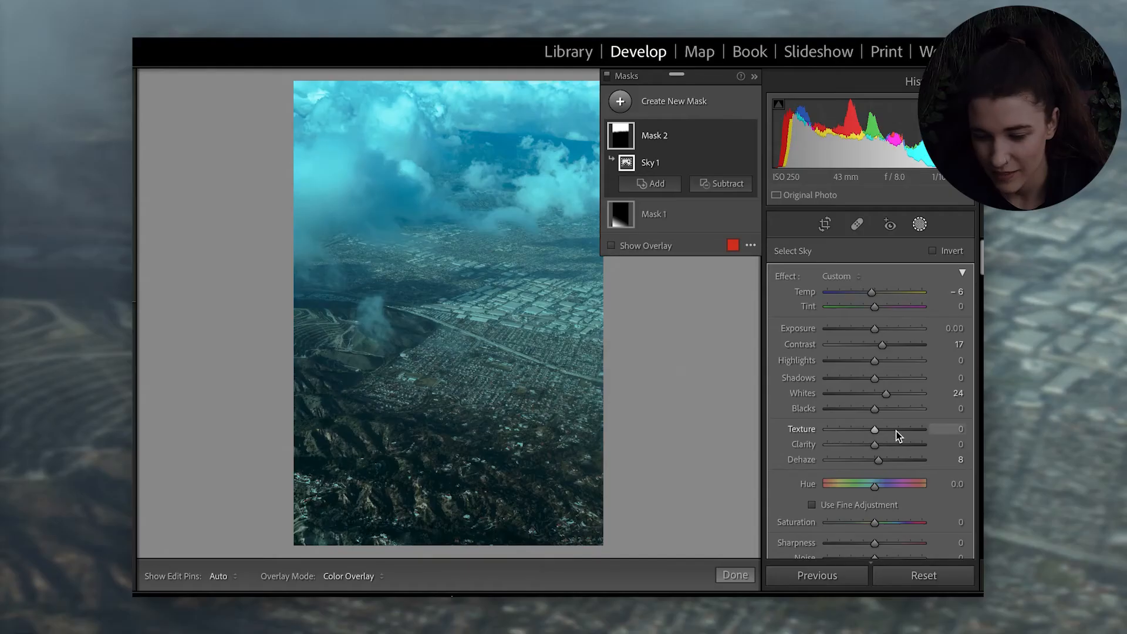
drag(887, 432, 883, 431)
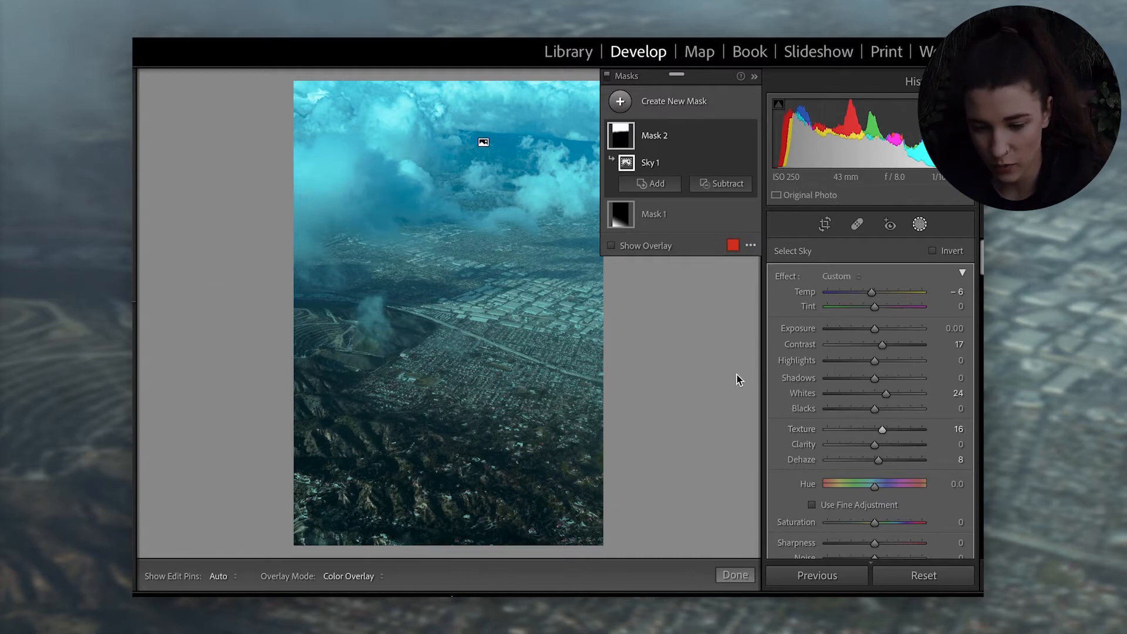
key(i)
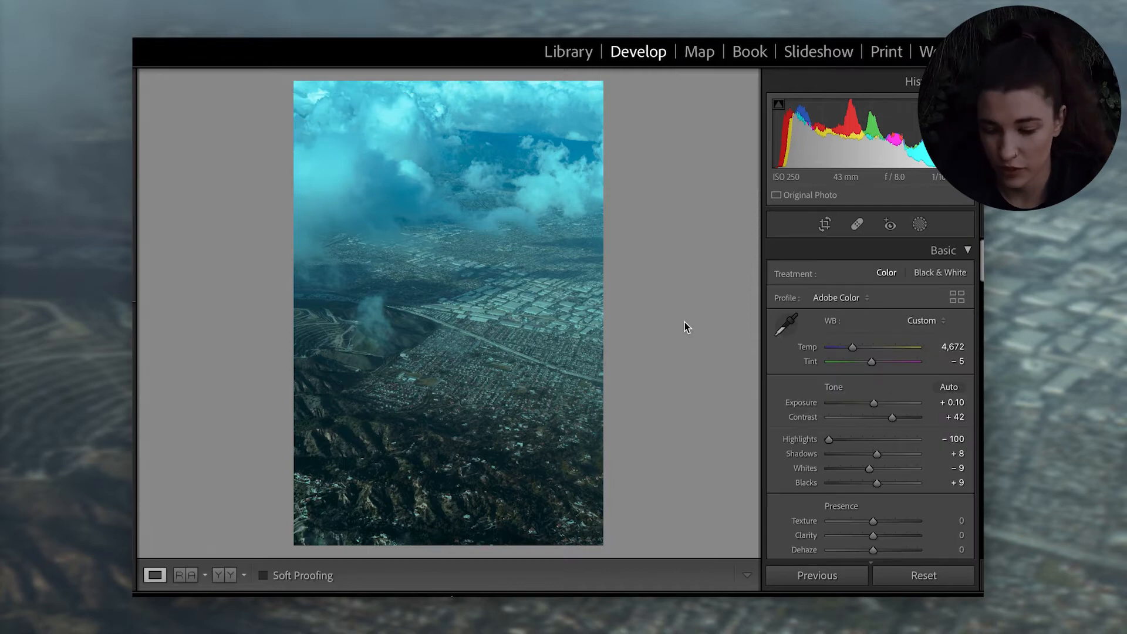
Add a wide oval radial gradient mask over the bright city blocks in the middle of the photo
click(518, 365)
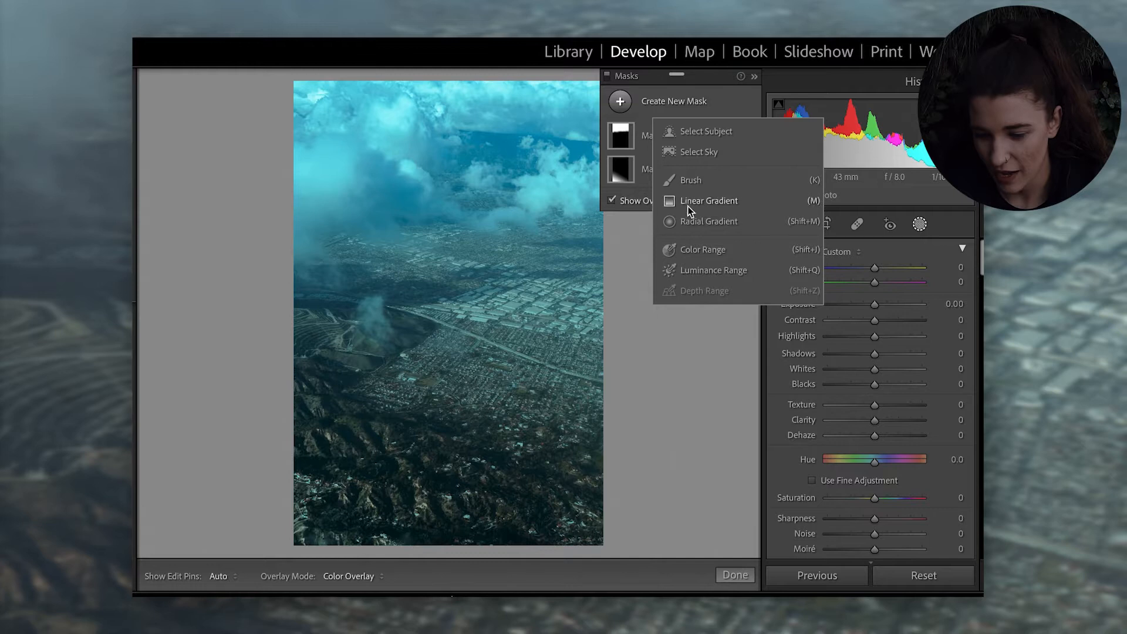
click(691, 218)
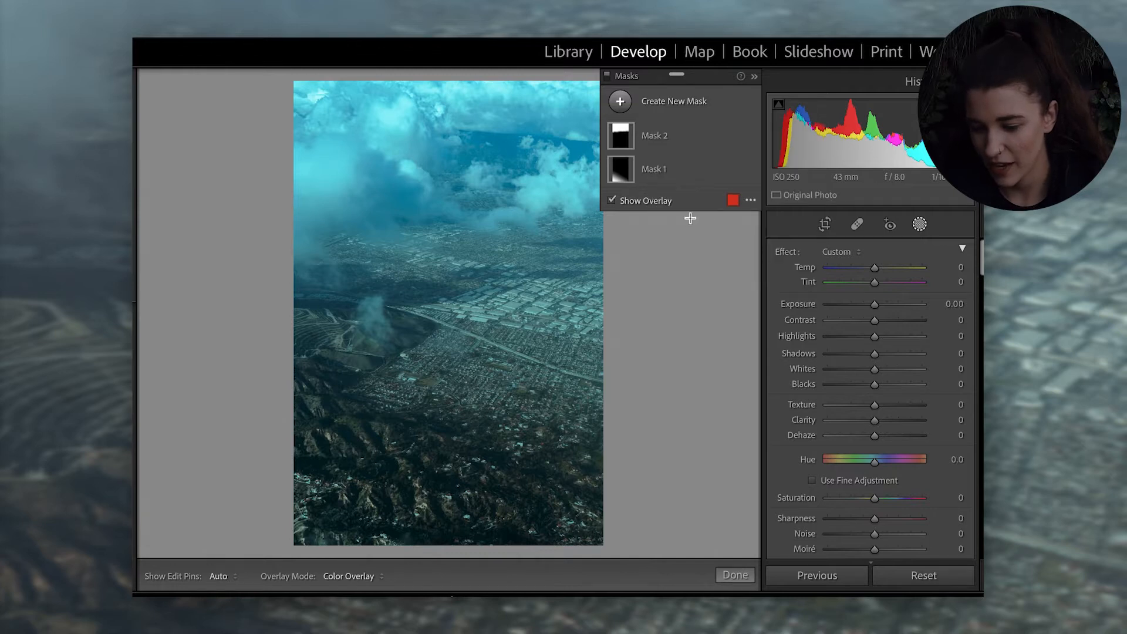
drag(511, 329, 607, 392)
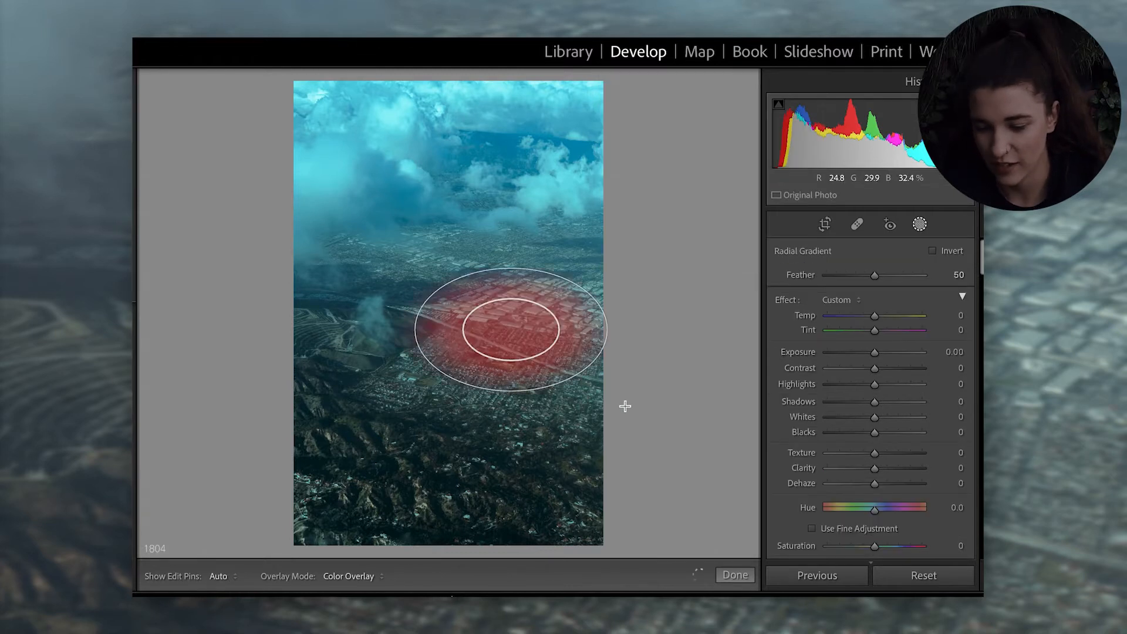
Set the city radial gradient's Exposure to 0.37 and Texture to 22
drag(875, 352, 887, 352)
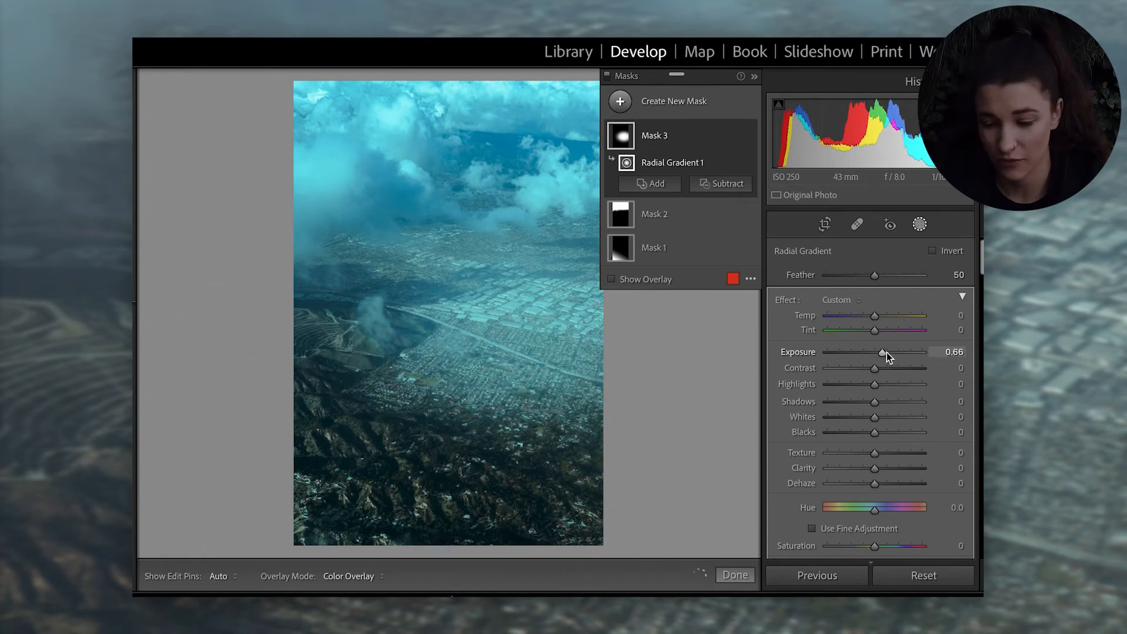
drag(885, 352, 884, 353)
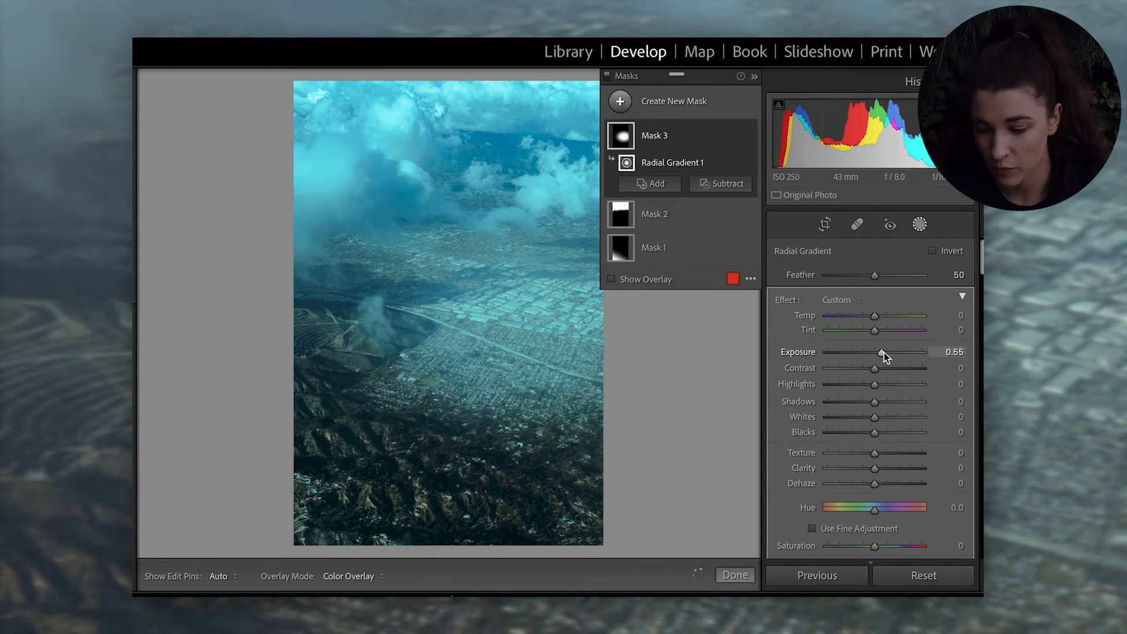
mouse_move(875, 453)
mouse_down()
mouse_move(915, 456)
mouse_move(885, 454)
mouse_up()
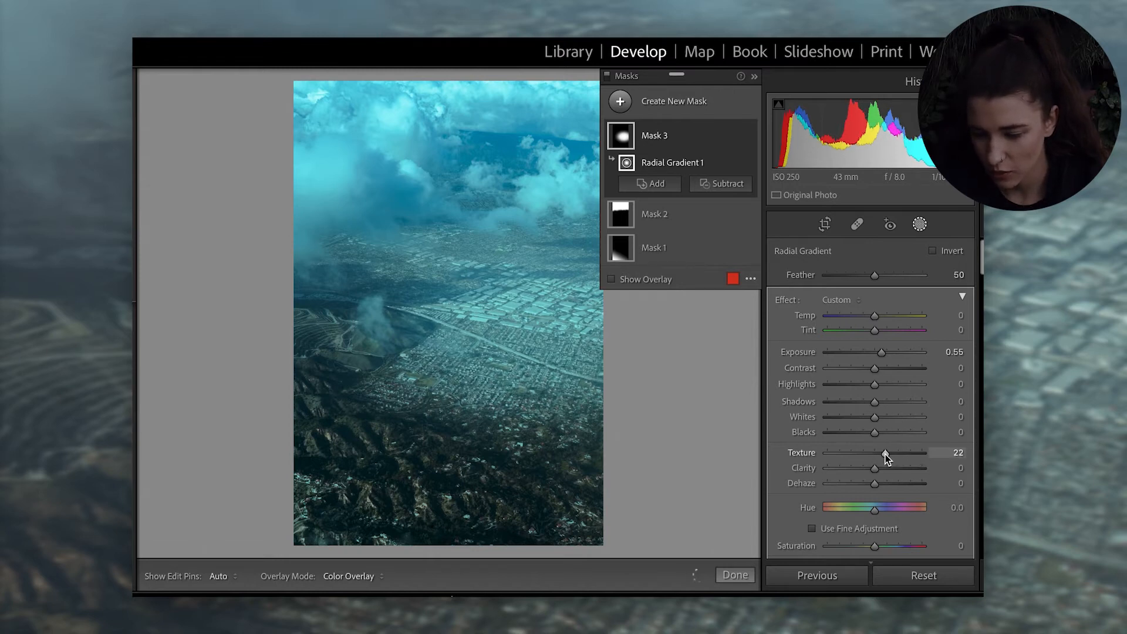
drag(881, 354, 879, 355)
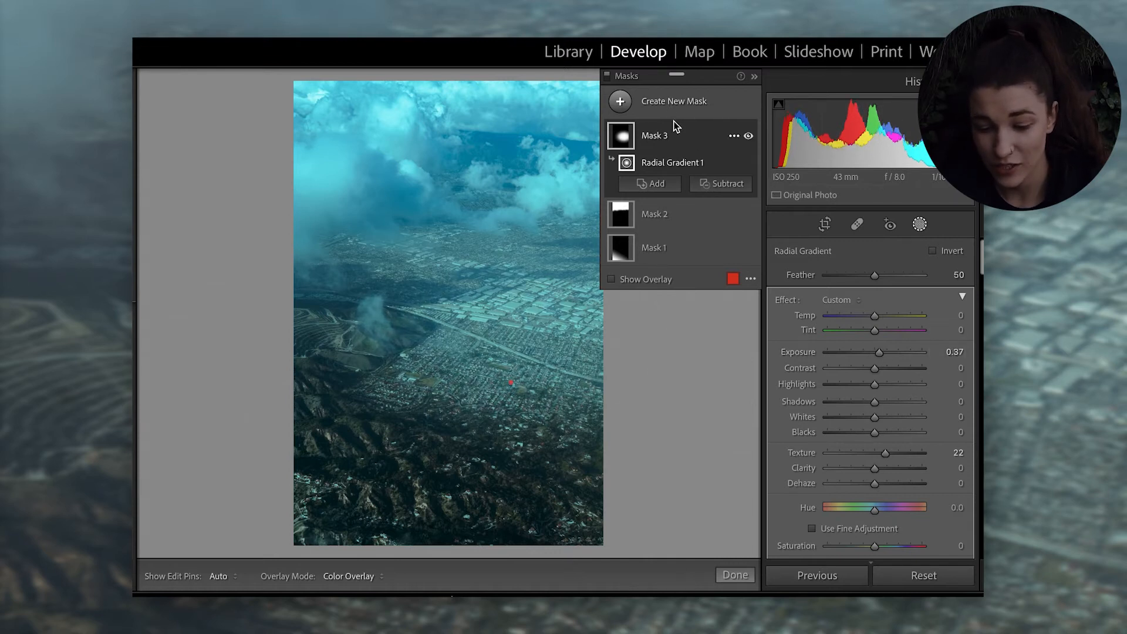
Duplicate the city radial mask, invert the copy, set its Exposure to -0.18, and finish masking
click(734, 137)
click(761, 198)
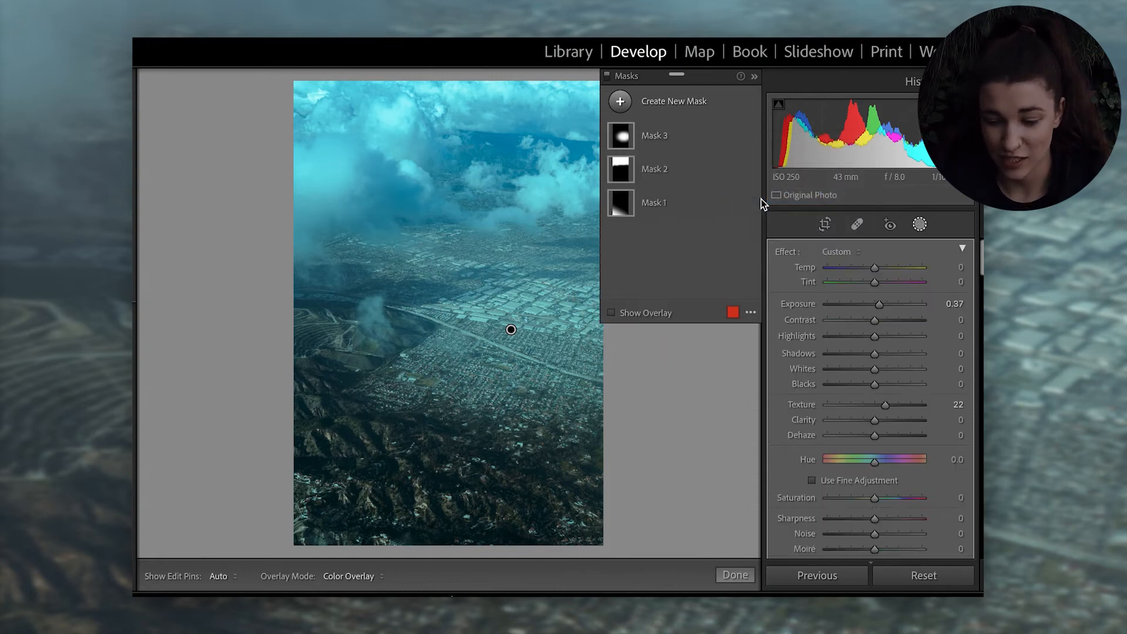
click(933, 251)
drag(879, 352, 871, 353)
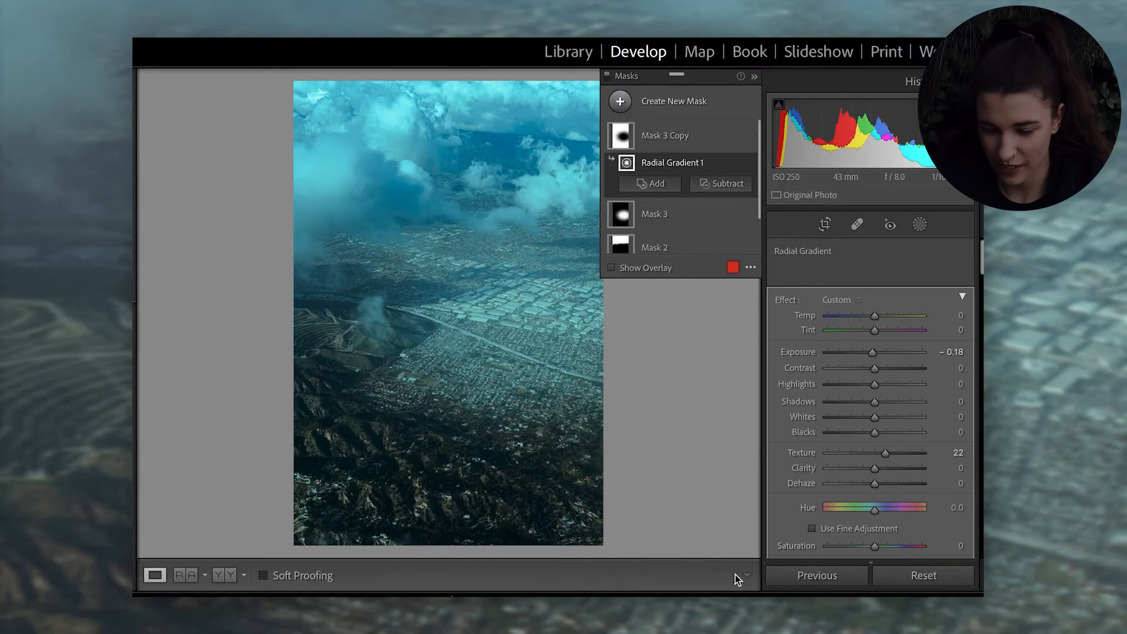
click(735, 574)
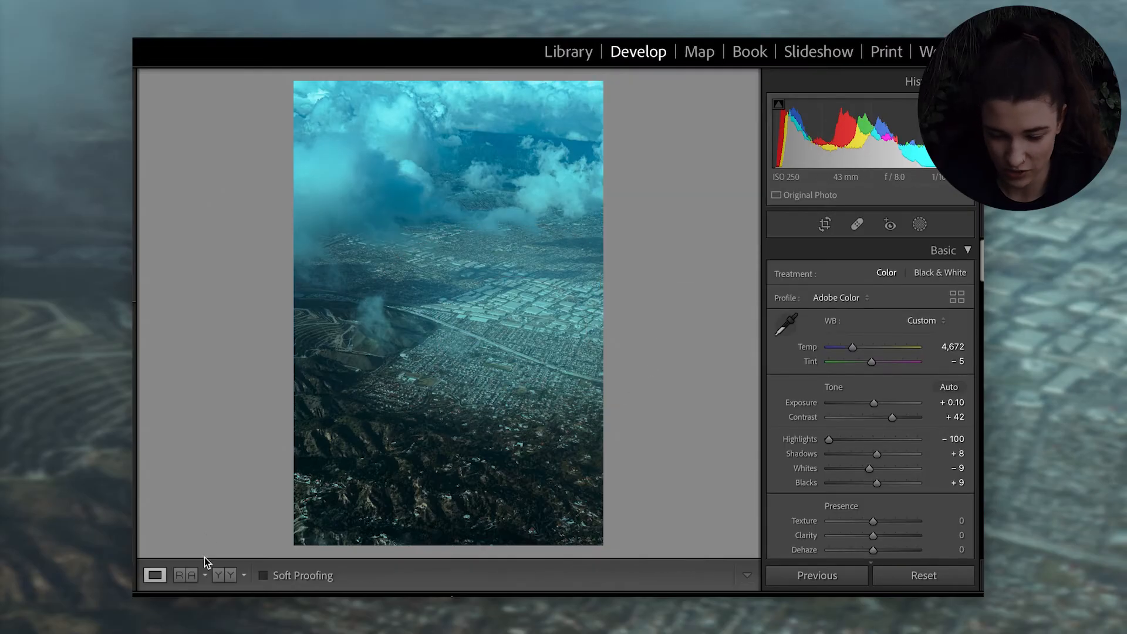
Compare the before and after versions side by side, and set the whole photo's Temp to 4,813 in the single view
click(224, 574)
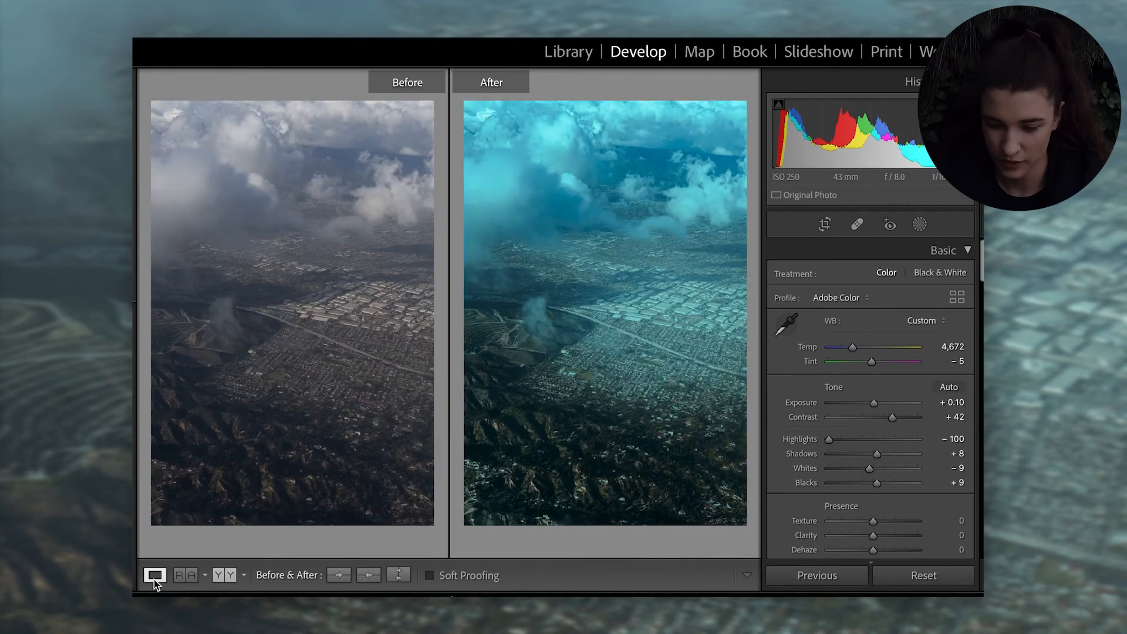
click(154, 579)
drag(852, 348, 854, 350)
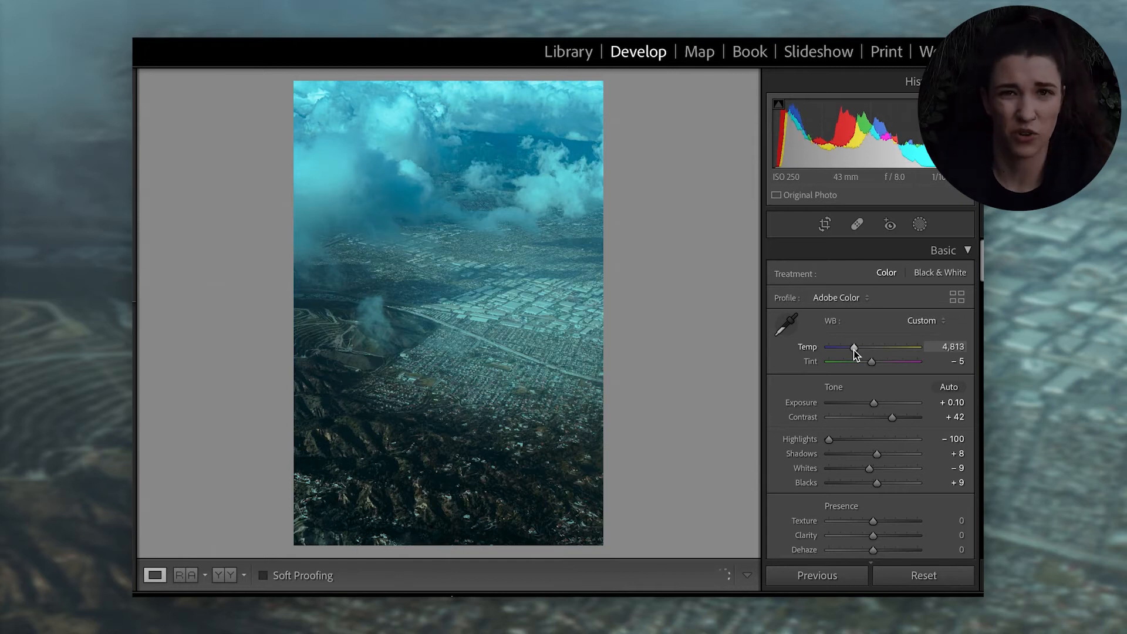
Add a large radial gradient mask over the terraced hillside by the smoke, set its Exposure to 0.72 and increase its Texture
scroll(922, 213, down, 3)
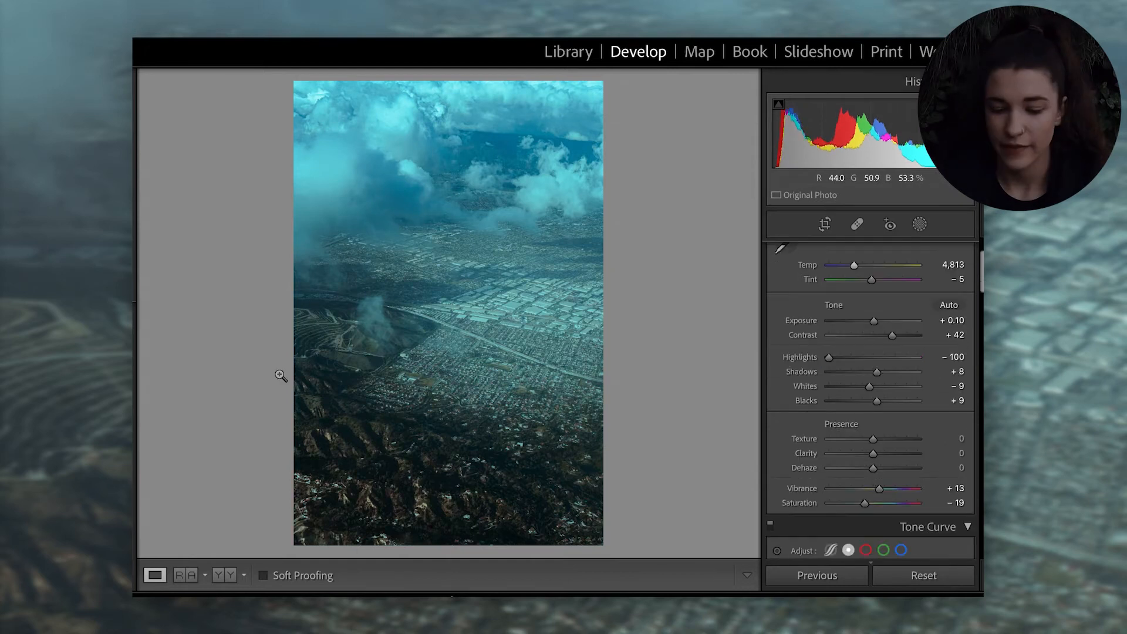
click(302, 352)
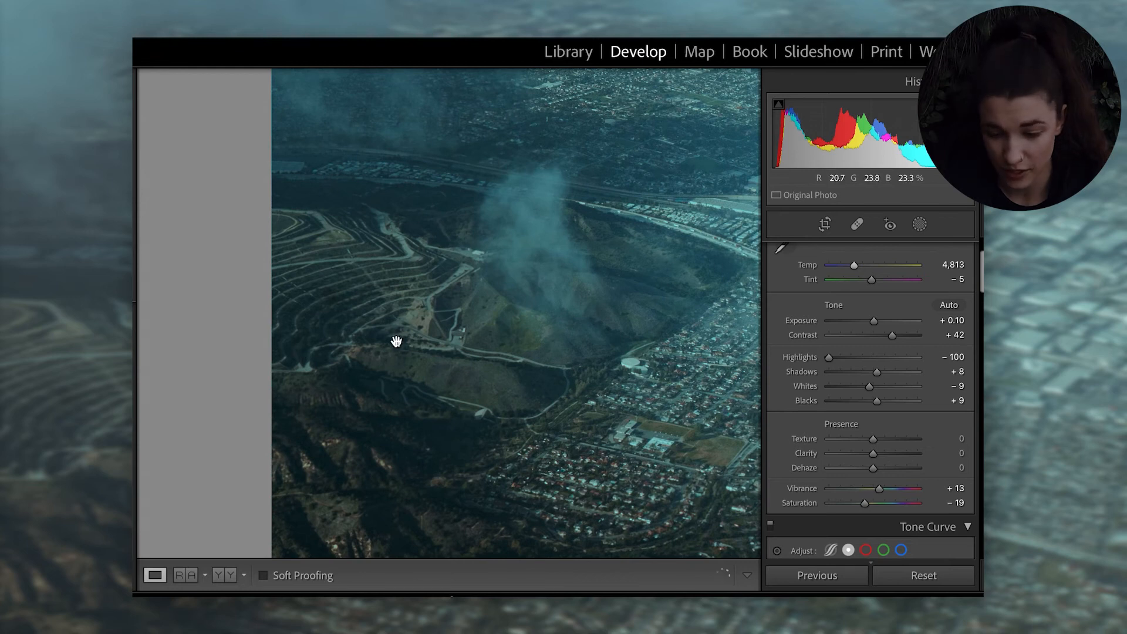
click(918, 231)
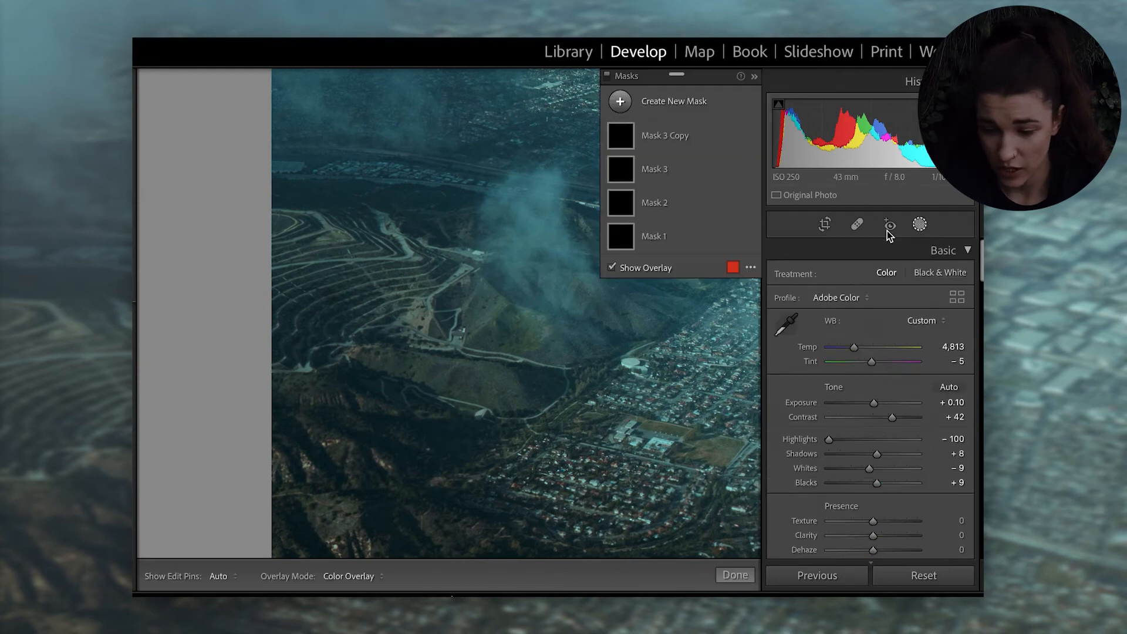
click(642, 104)
click(681, 221)
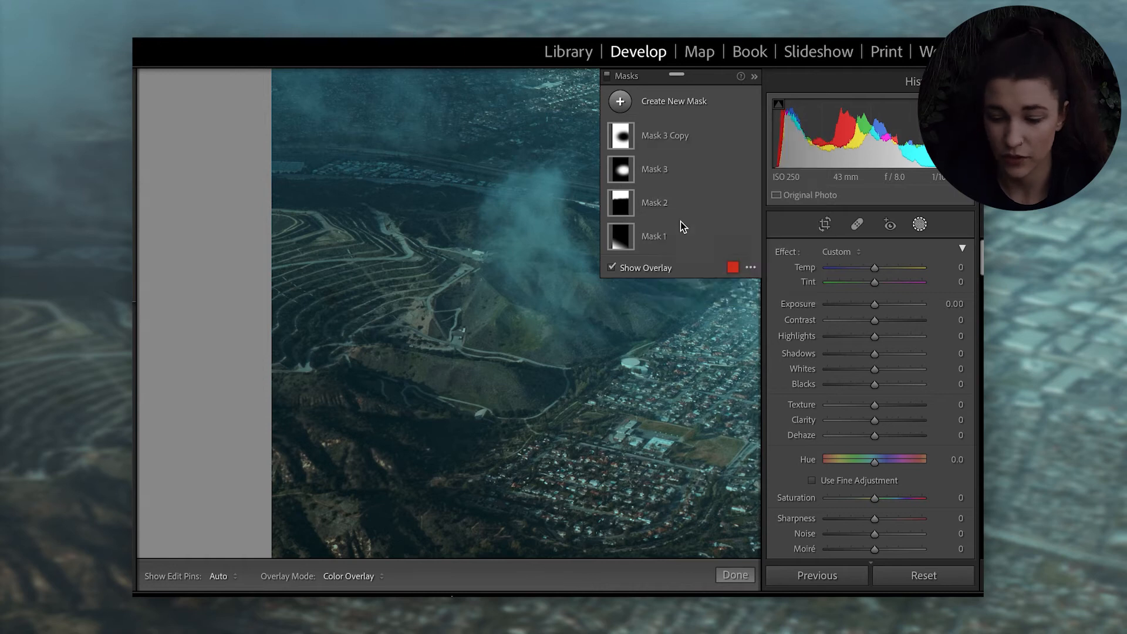
drag(342, 274, 551, 395)
drag(445, 312, 527, 345)
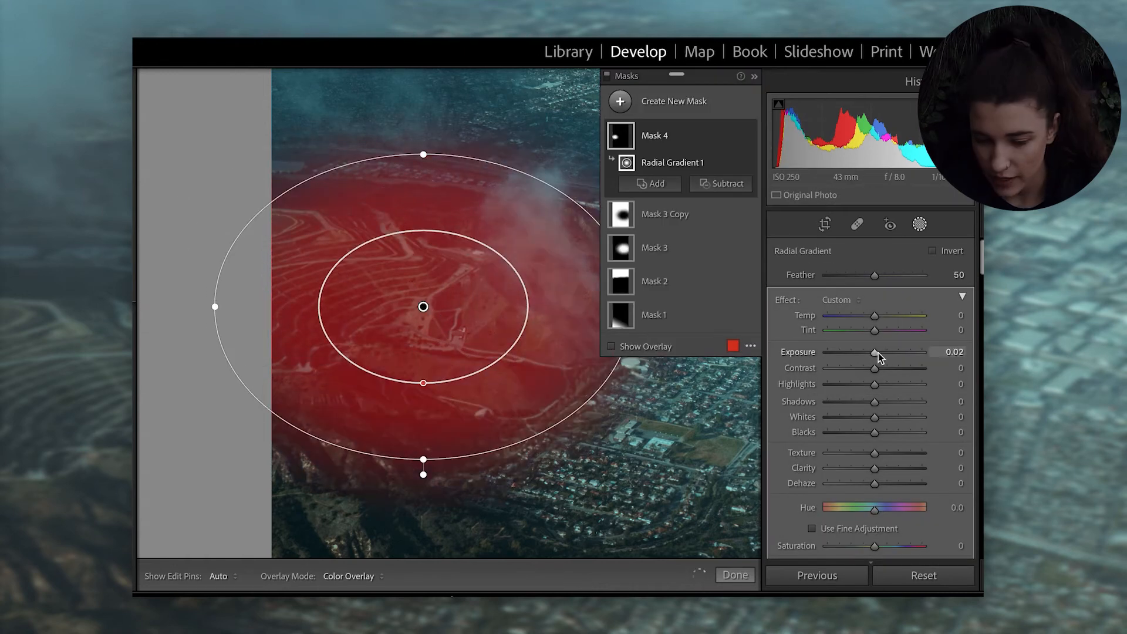
drag(876, 353, 885, 353)
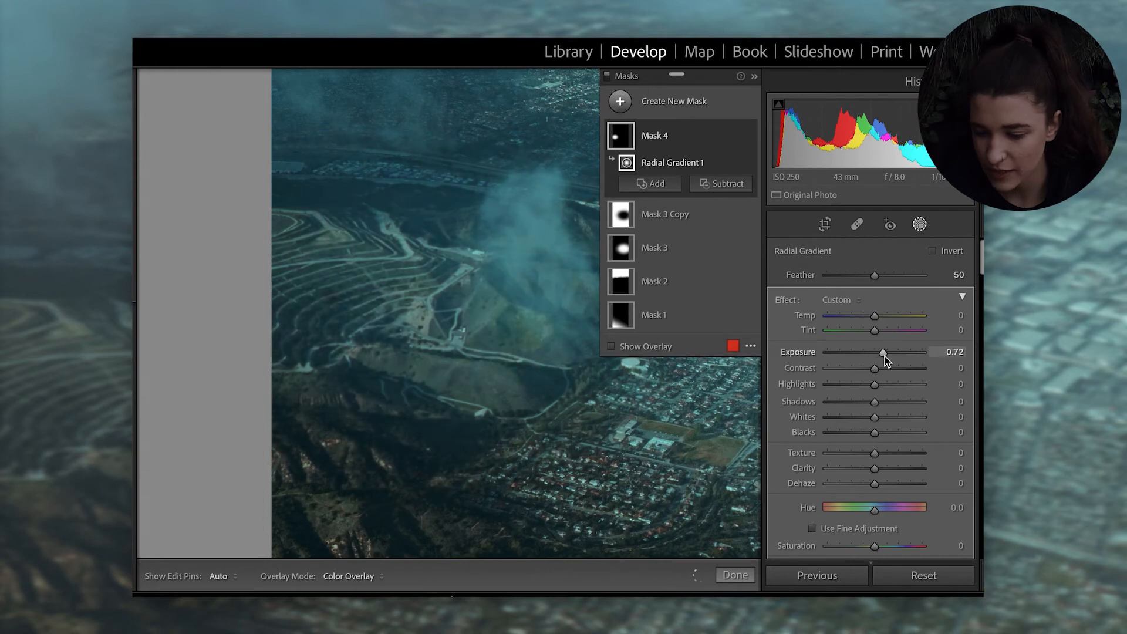
click(897, 452)
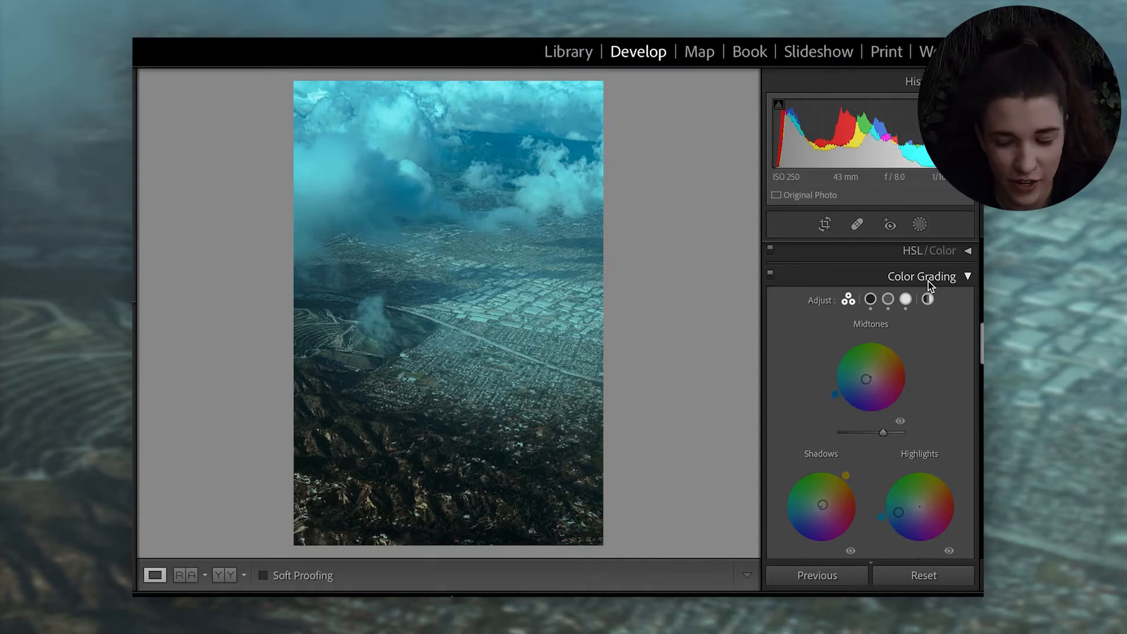
Color grade the shadows to a warm tone with hue 47, saturation 33 and luminance -54
scroll(830, 452, down, 1)
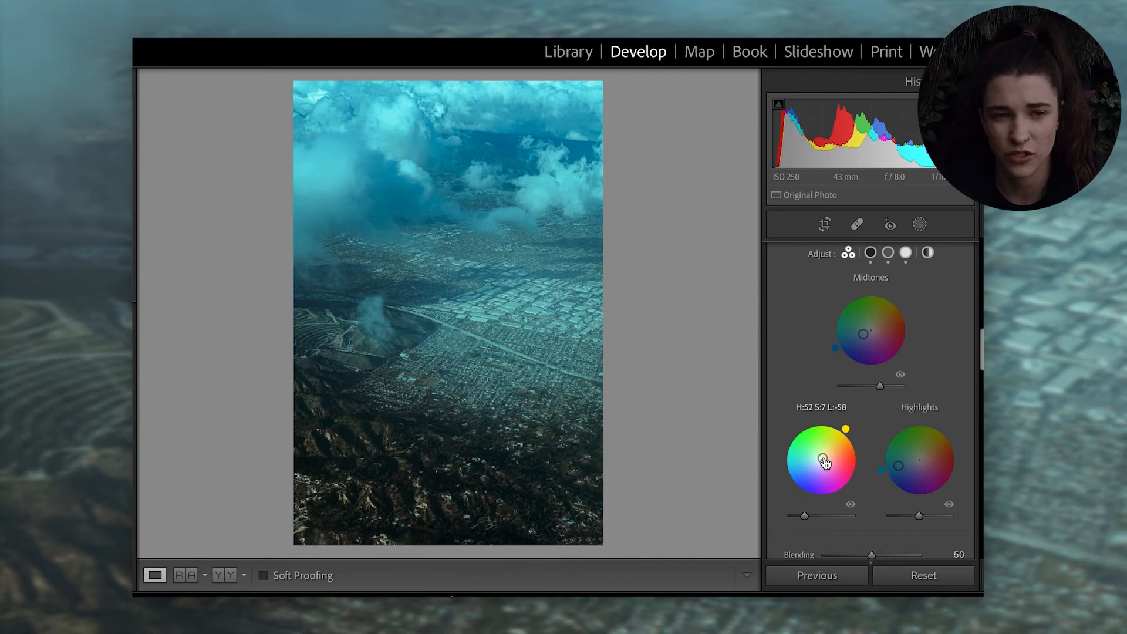
drag(823, 457, 828, 453)
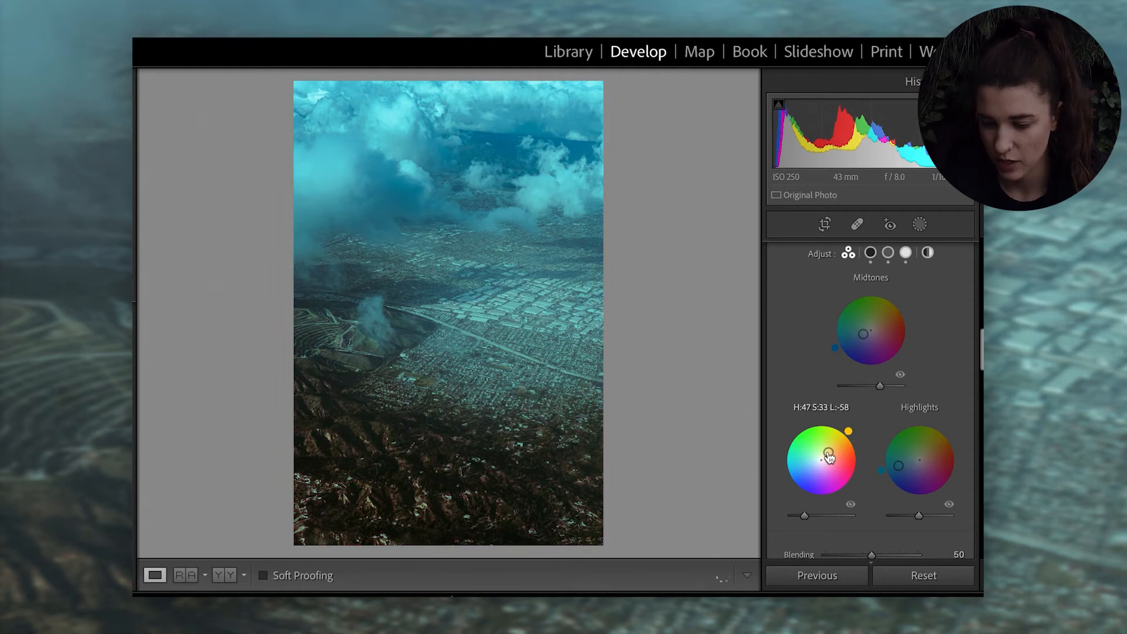
mouse_move(812, 517)
mouse_down()
mouse_move(823, 516)
mouse_move(808, 513)
mouse_up()
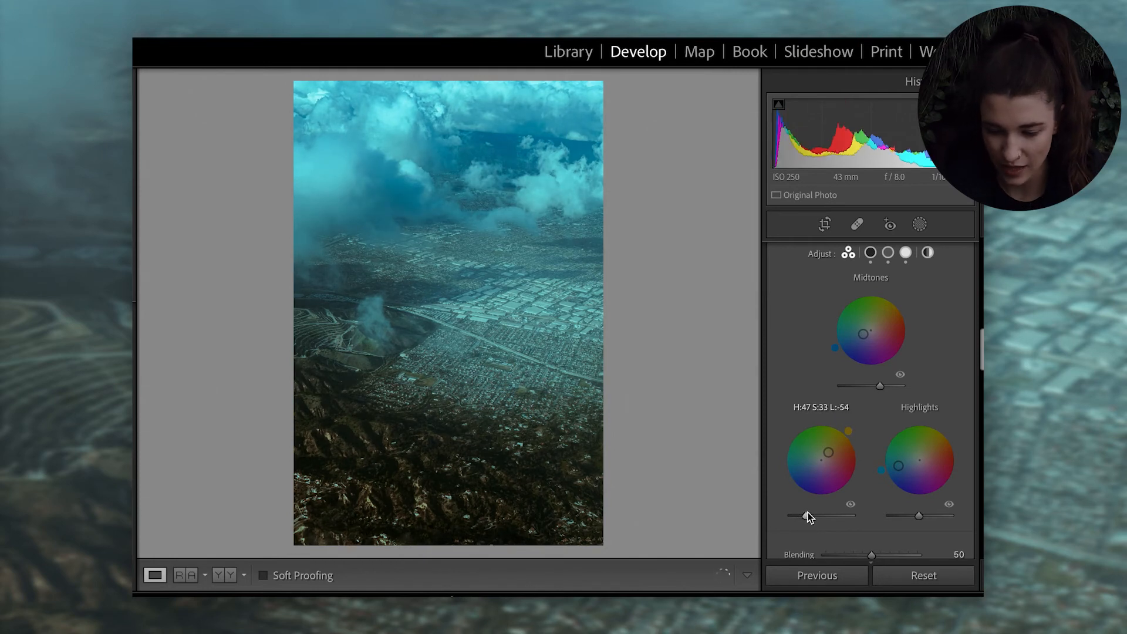
Switch the lens profile corrections off and on again to compare their effect on the photo
scroll(831, 461, down, 8)
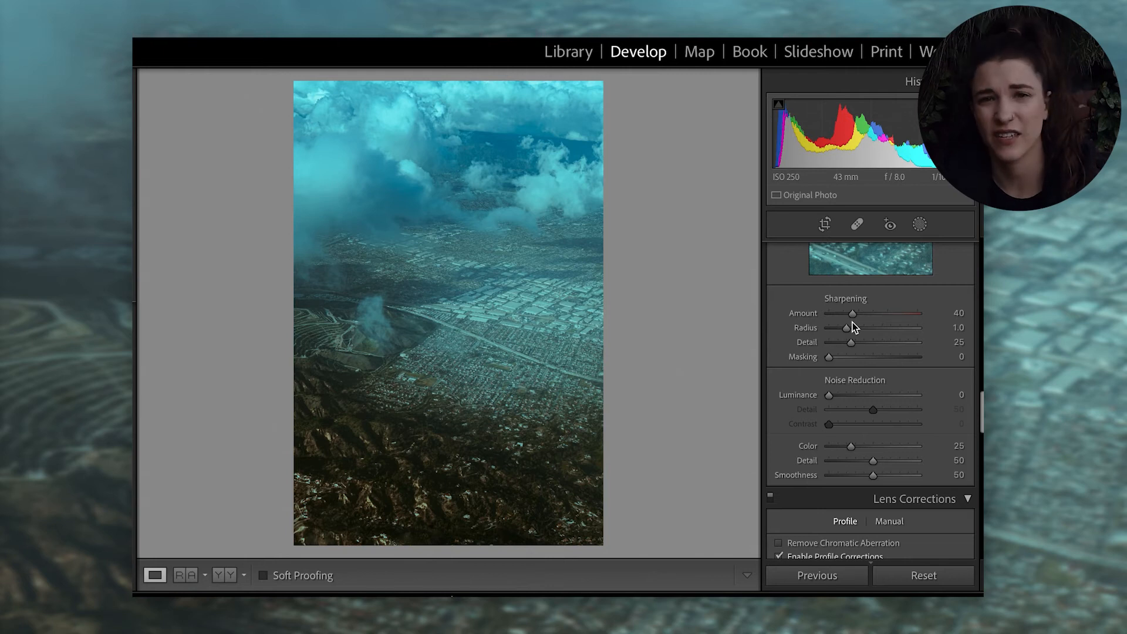
scroll(853, 322, down, 4)
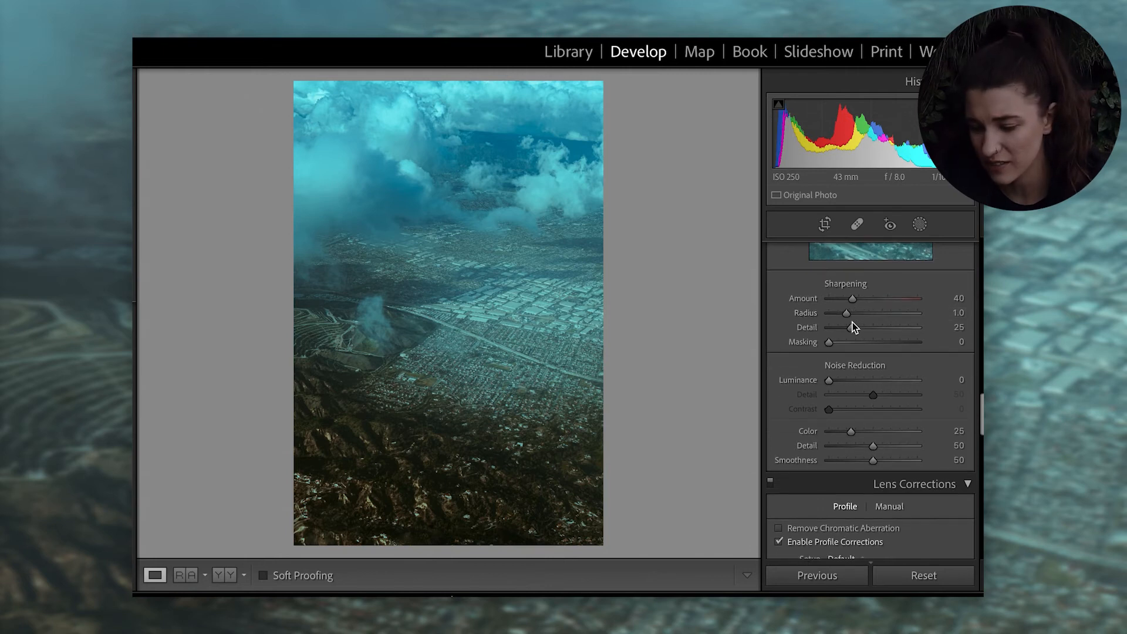
scroll(853, 322, down, 4)
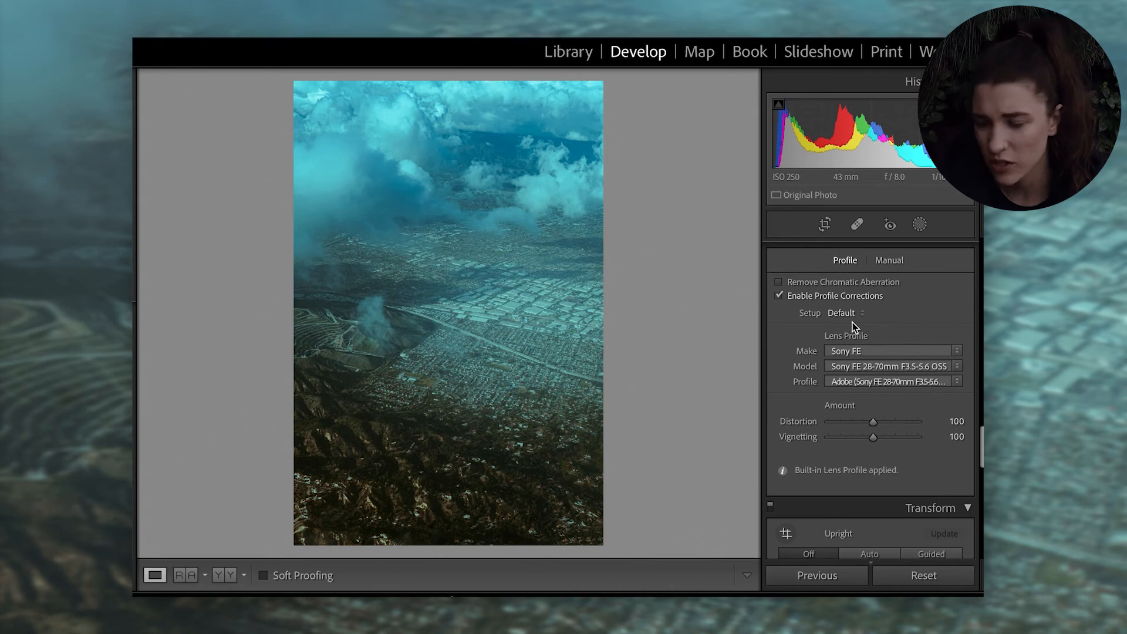
click(806, 296)
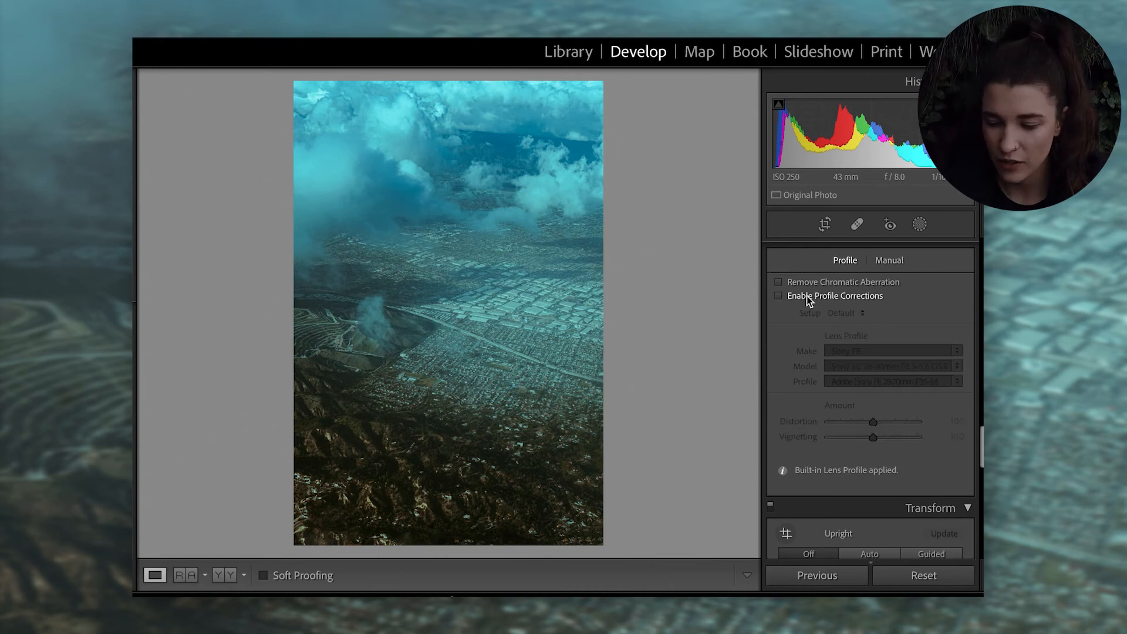
click(807, 296)
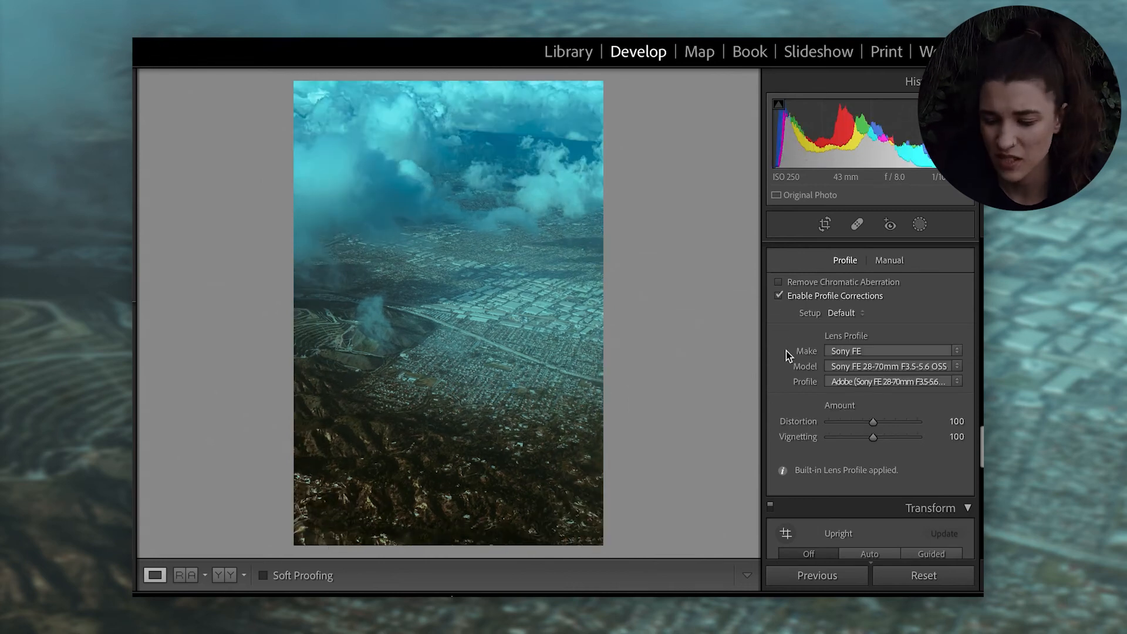
Review the Effects and Calibration settings, and undo the last adjustment
scroll(787, 351, down, 4)
scroll(787, 351, down, 10)
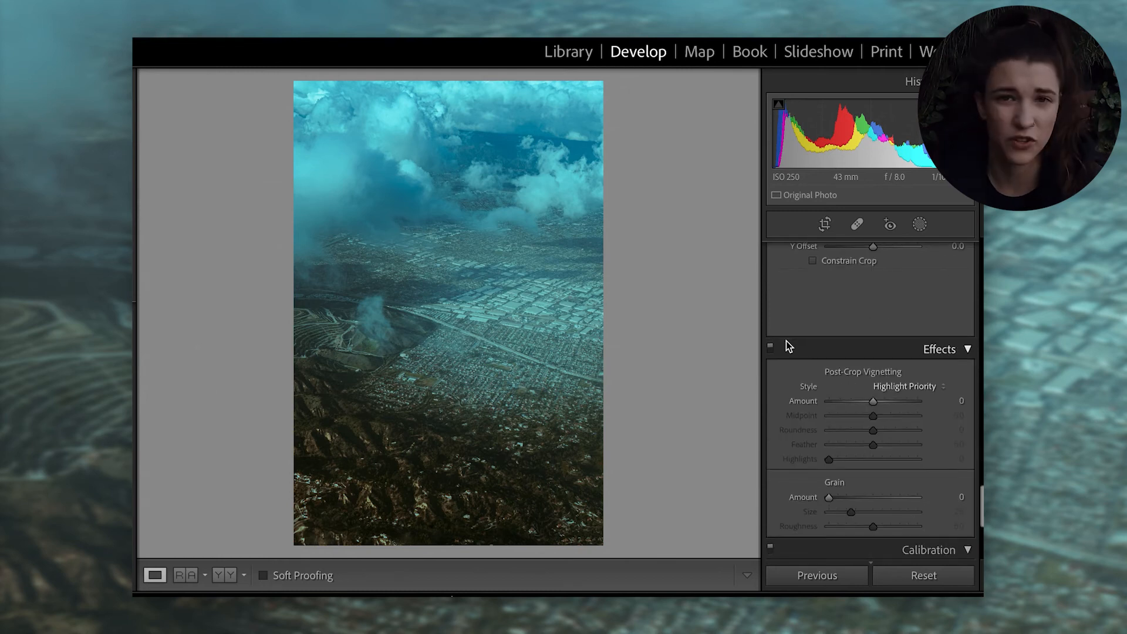
scroll(786, 341, down, 3)
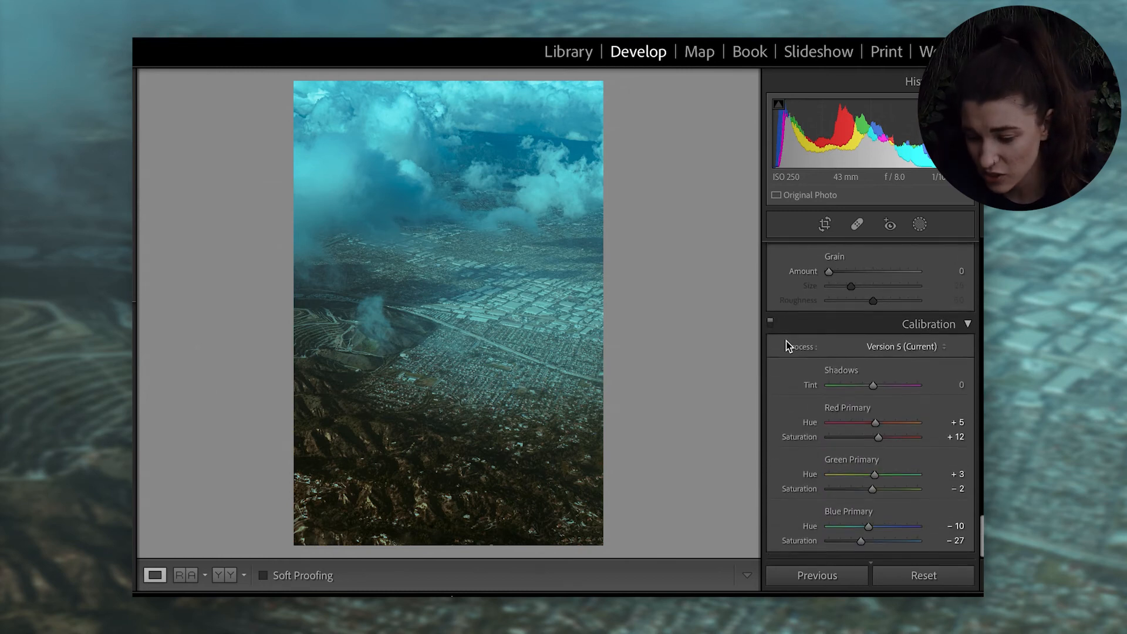
key(ctrl+z)
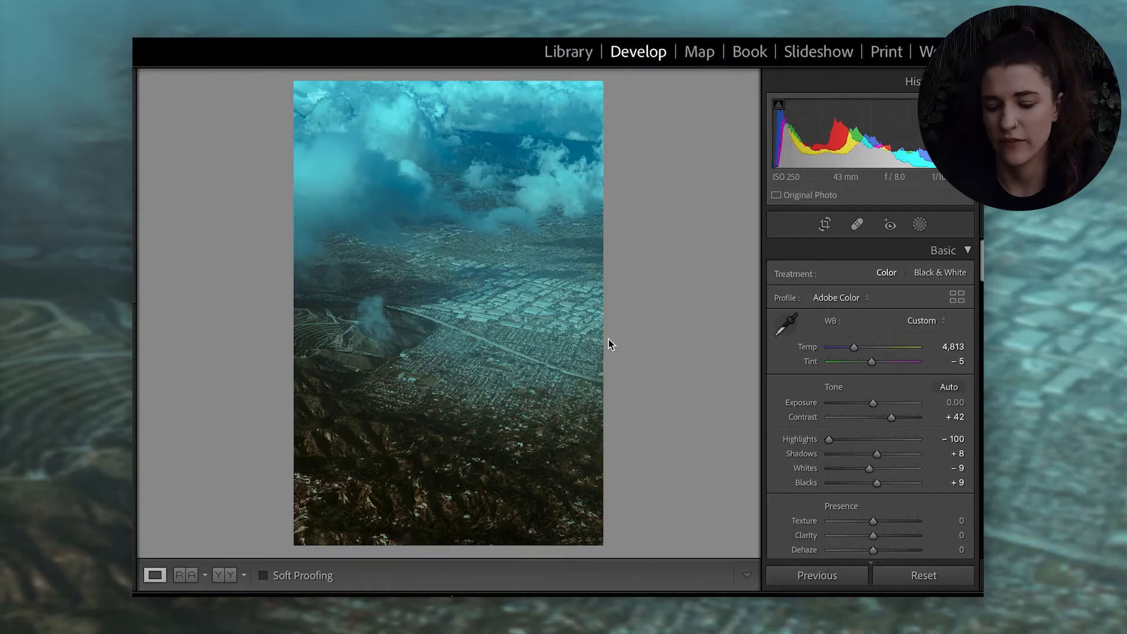
Open the photo's masks and toggle all of them off and on repeatedly to compare their combined effect
key(shift+w)
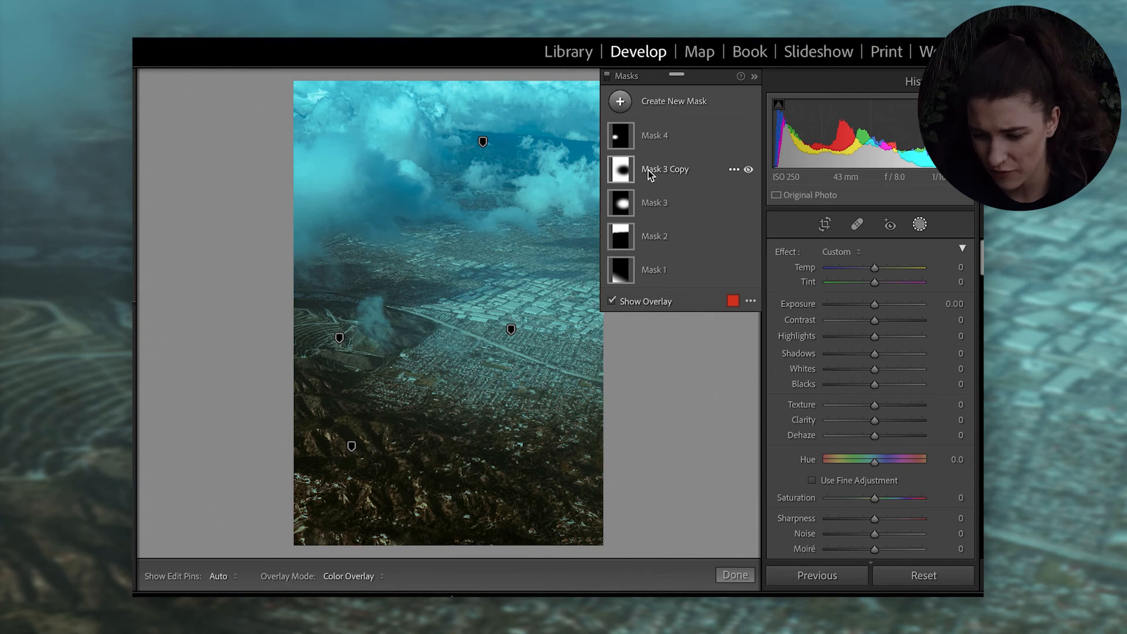
click(608, 75)
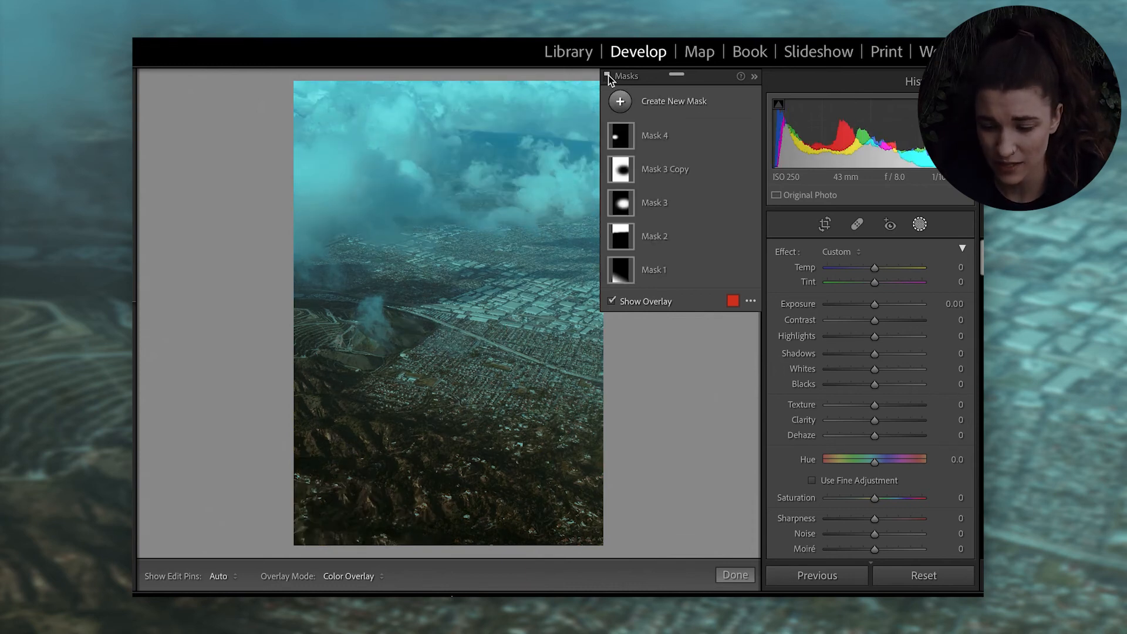
click(609, 76)
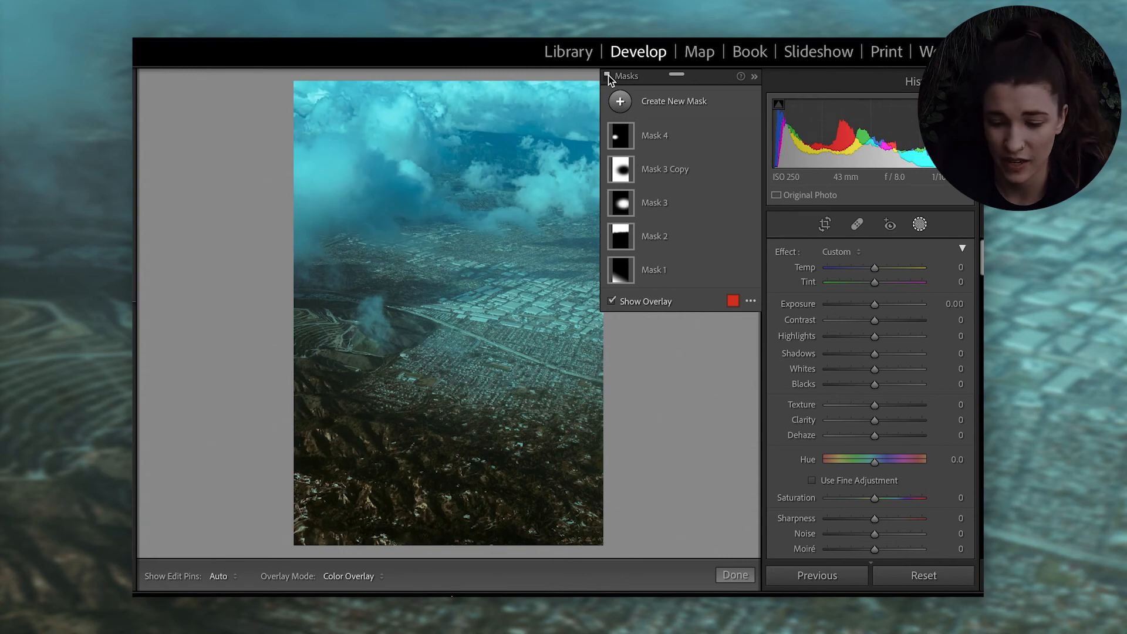
click(608, 75)
click(608, 75)
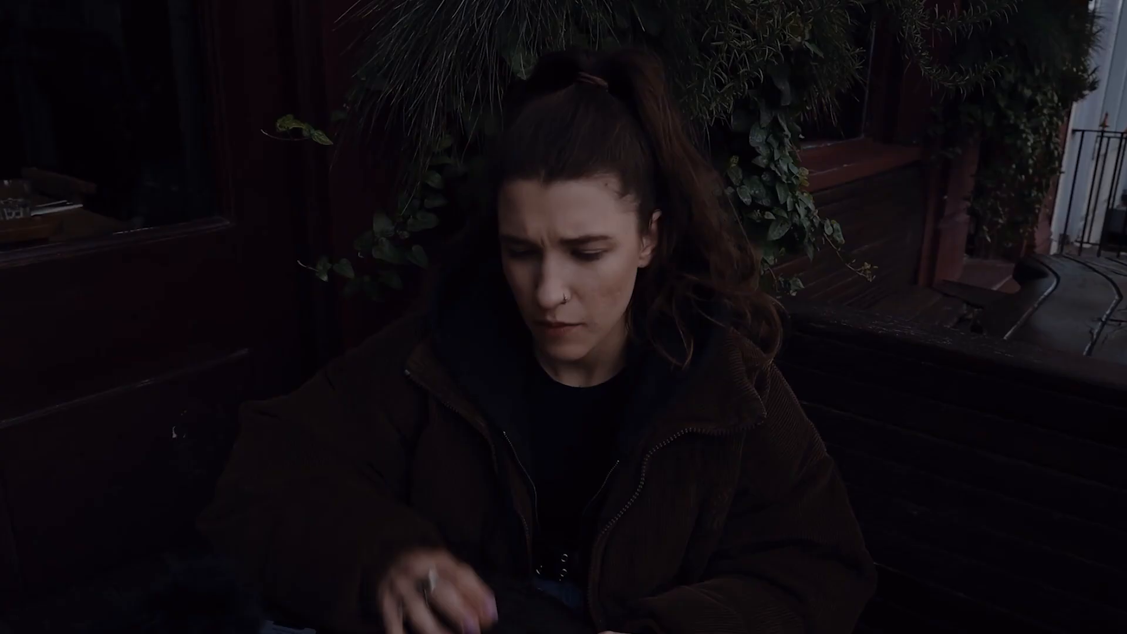